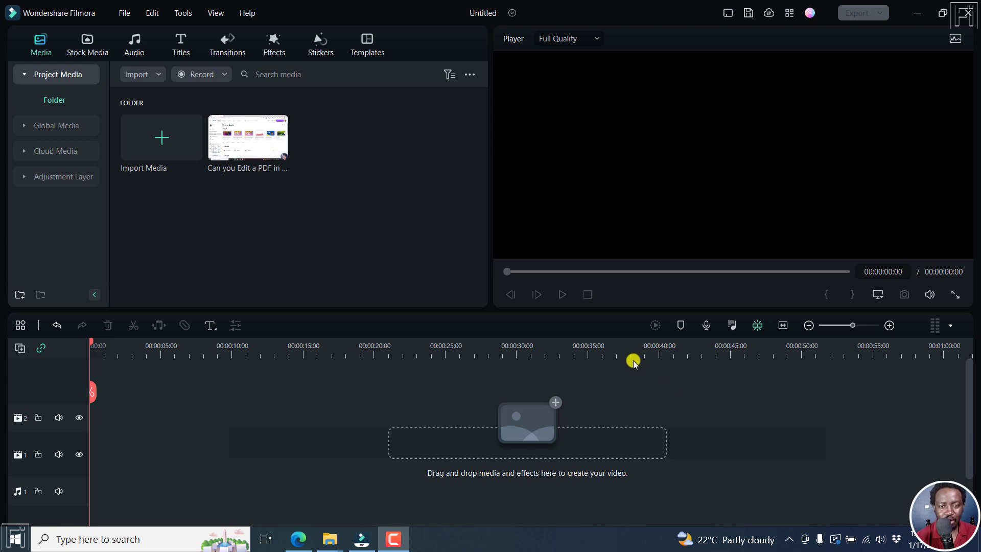
- Add the clip to the timeline and cut it at one minute, deleting the rest (00:00:59:27)
{"action": "left_click", "coordinate": [281, 153]}
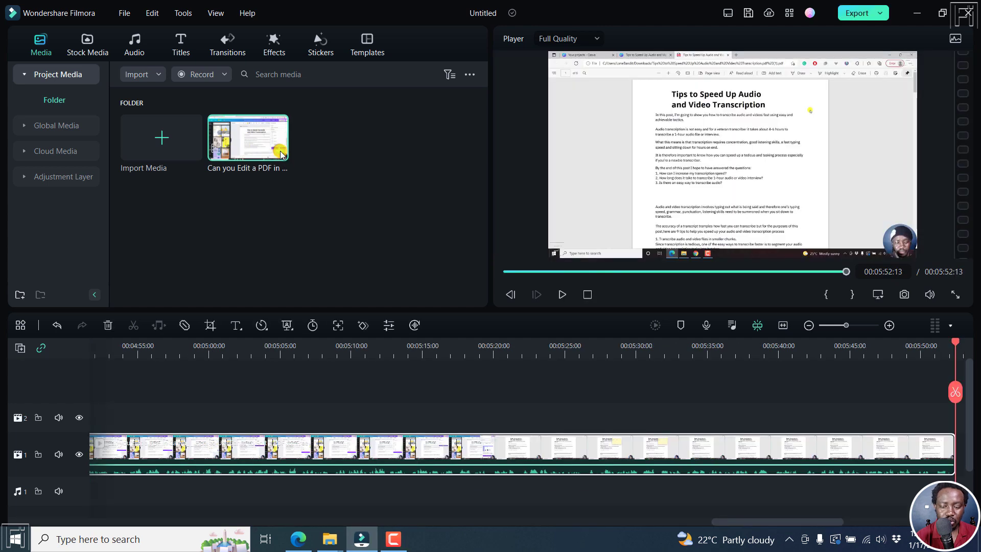
{"action": "left_click", "coordinate": [783, 325]}
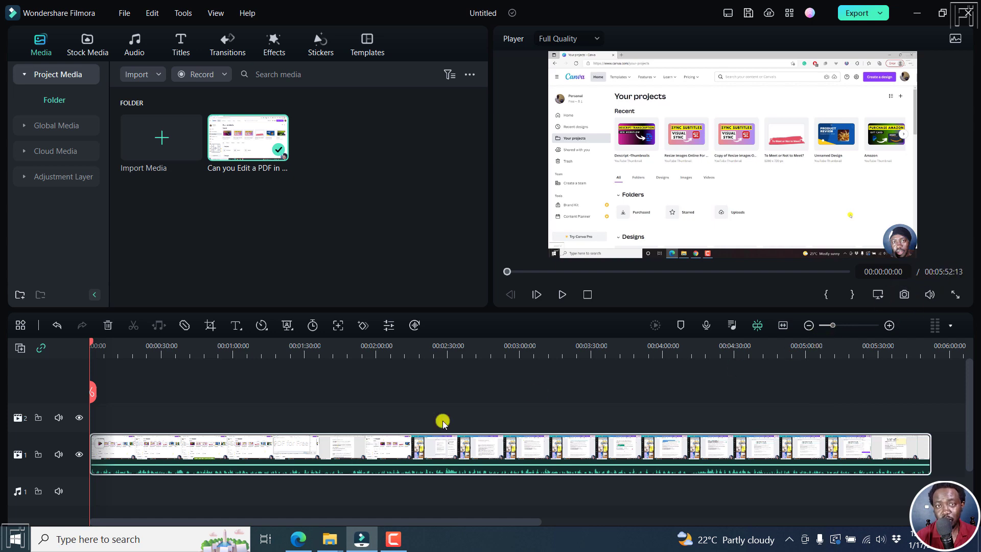
{"action": "left_click", "coordinate": [233, 353]}
{"action": "left_click", "coordinate": [233, 392]}
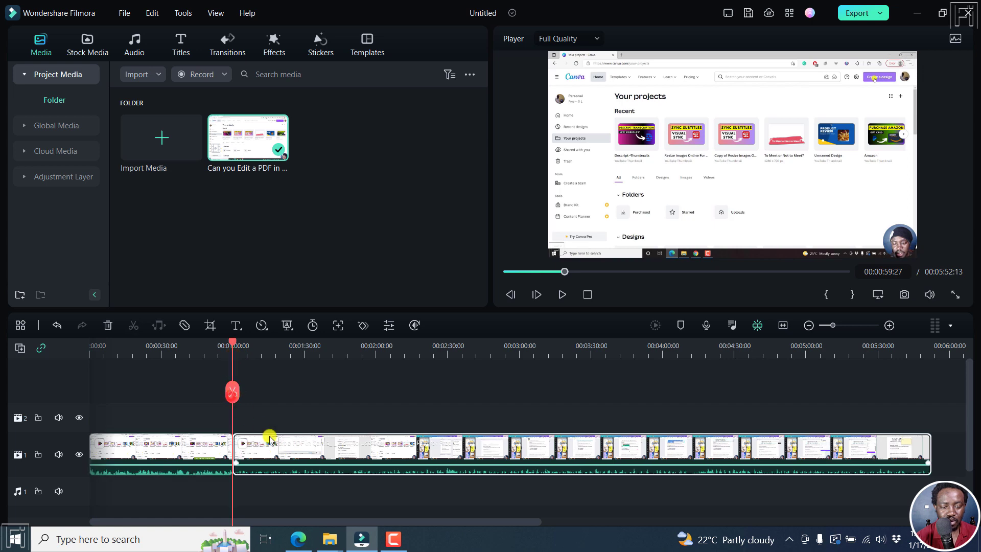
{"action": "key", "text": "Delete"}
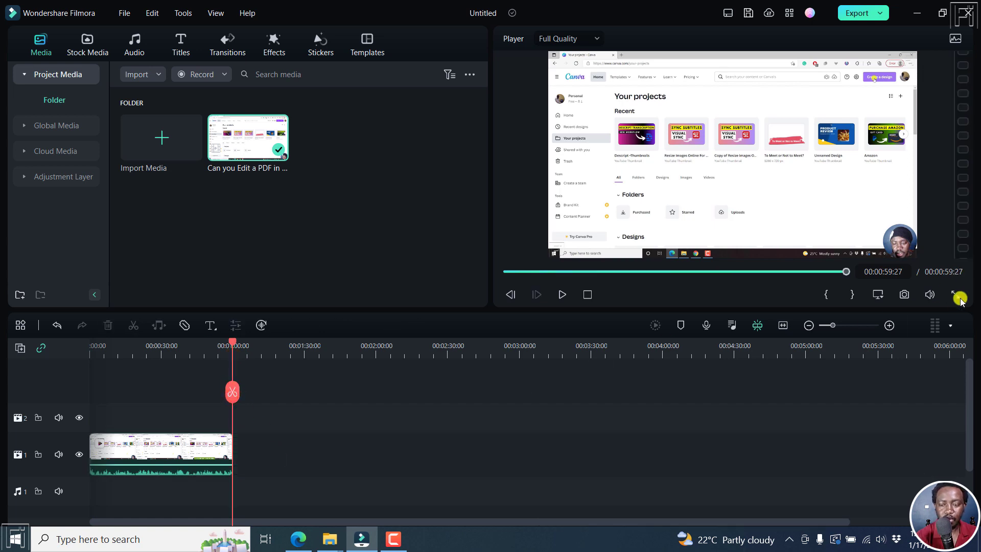
{"action": "left_click", "coordinate": [780, 326]}
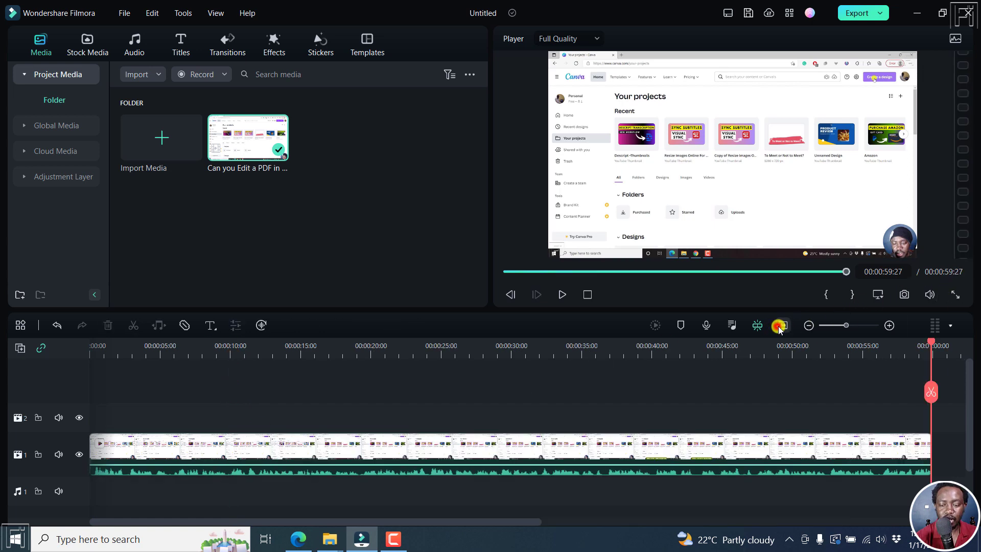
{"action": "key", "text": "Home"}
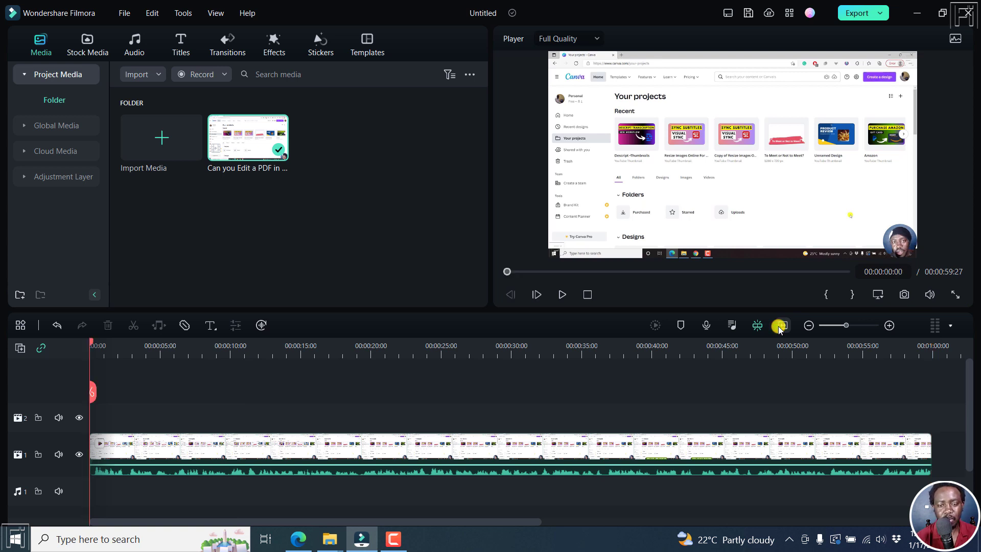
- Select the trimmed video clip on track 1 for transcription
{"action": "left_click", "coordinate": [310, 445]}
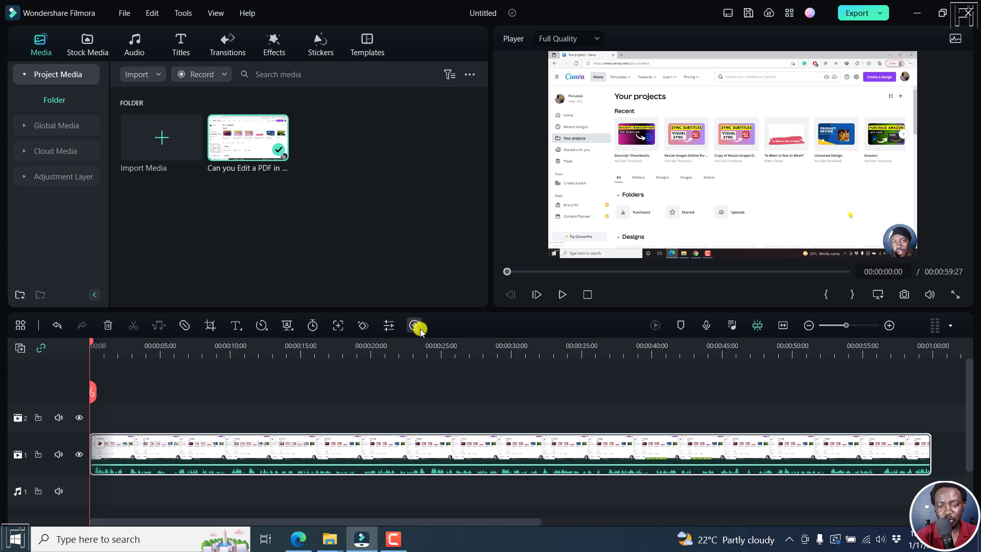
- Transcribe the clip's speech in English (US), automatically matched to the timeline
{"action": "left_click", "coordinate": [413, 327]}
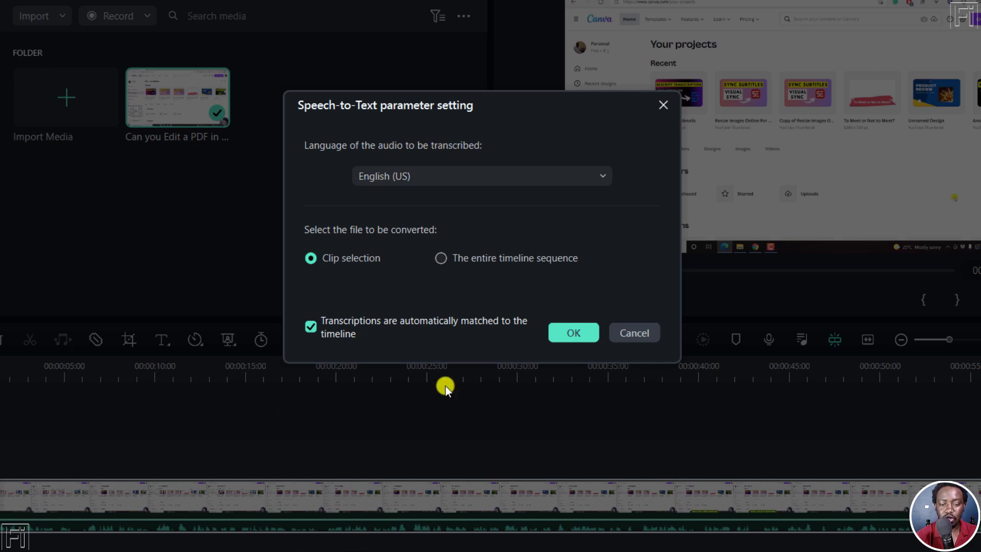
{"action": "left_click", "coordinate": [603, 174]}
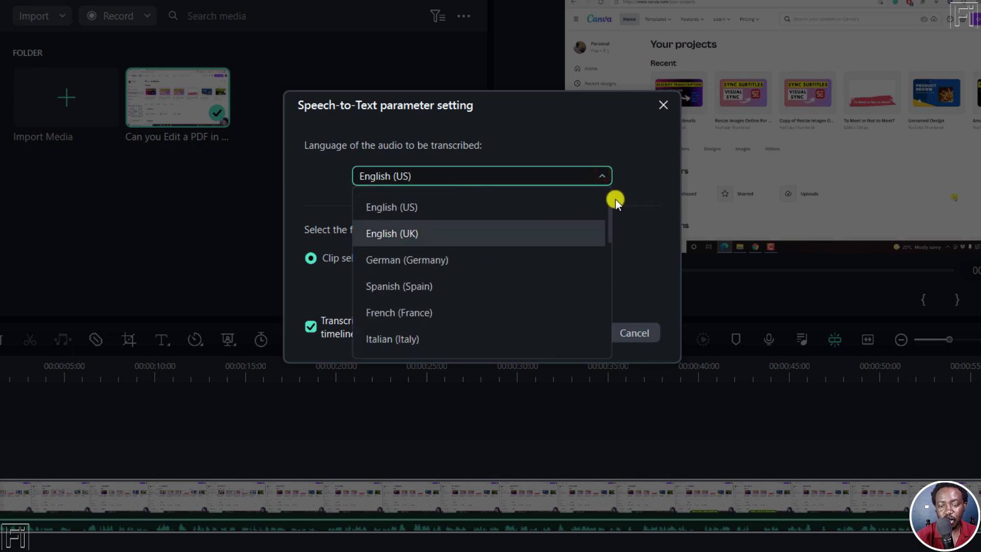
{"action": "left_click_drag", "start_coordinate": [611, 201], "coordinate": [608, 328]}
{"action": "left_click", "coordinate": [641, 165]}
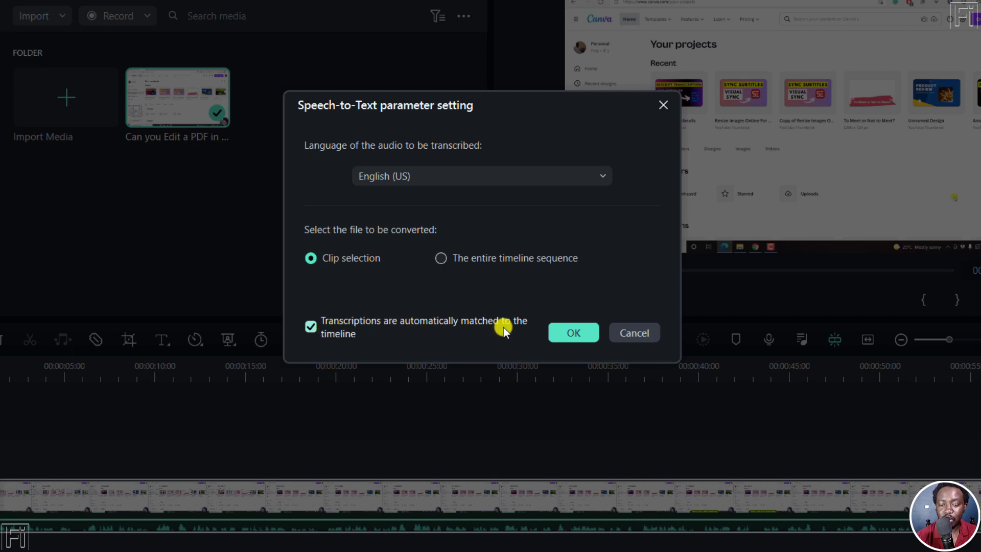
{"action": "left_click", "coordinate": [311, 327]}
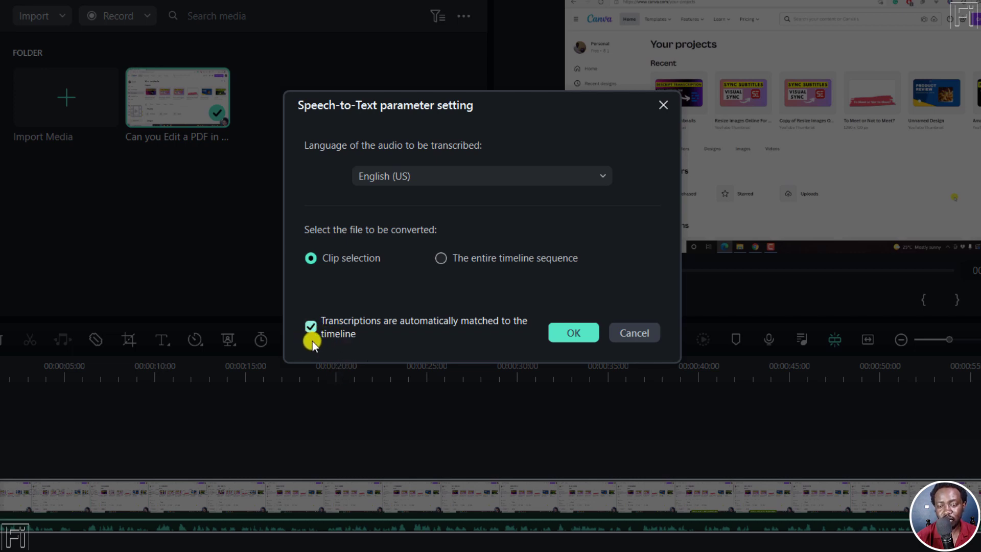
{"action": "left_click", "coordinate": [571, 334]}
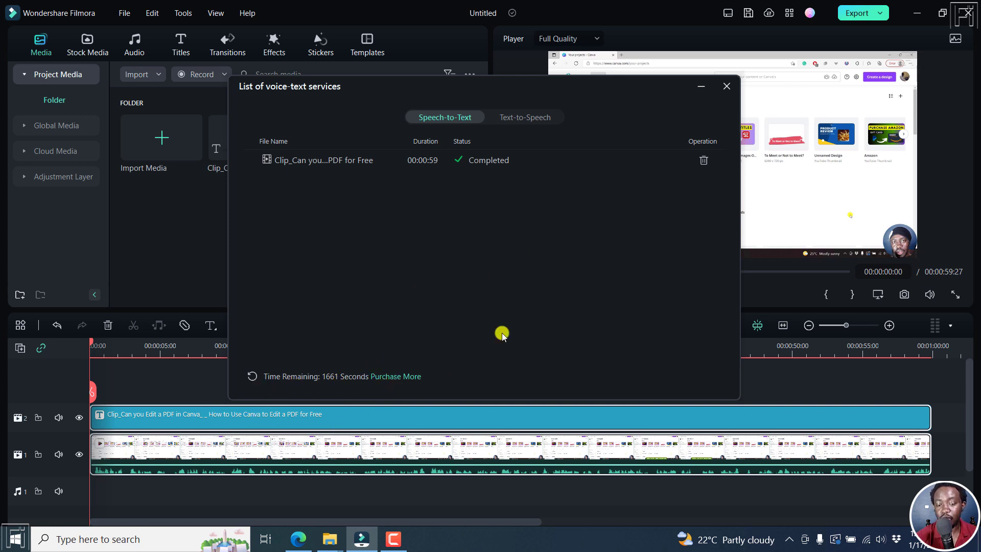
- Browse the Speech-to-Text pricing page in Edge, then return to Filmora and cancel the purchase prompt
{"action": "left_click", "coordinate": [403, 376]}
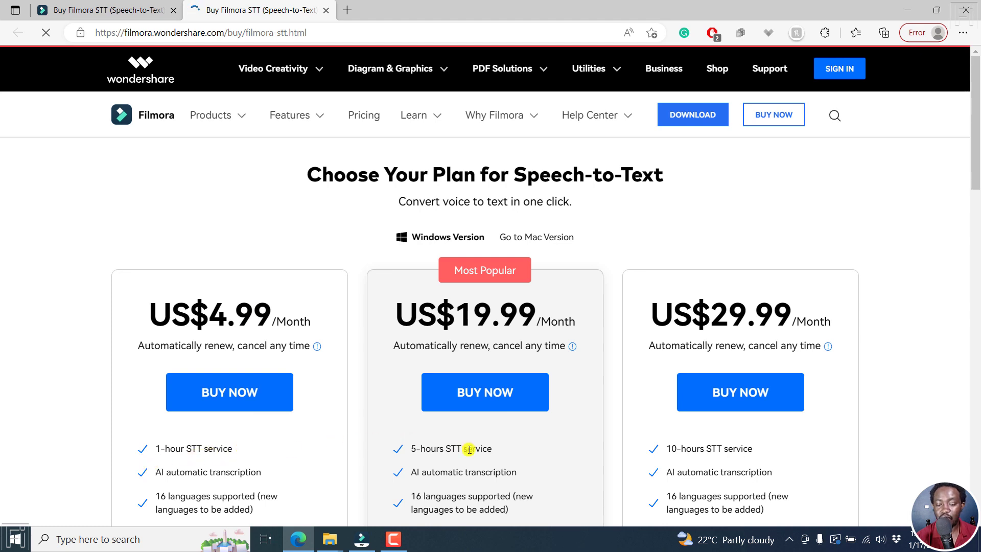
{"action": "left_click_drag", "start_coordinate": [976, 160], "coordinate": [977, 191]}
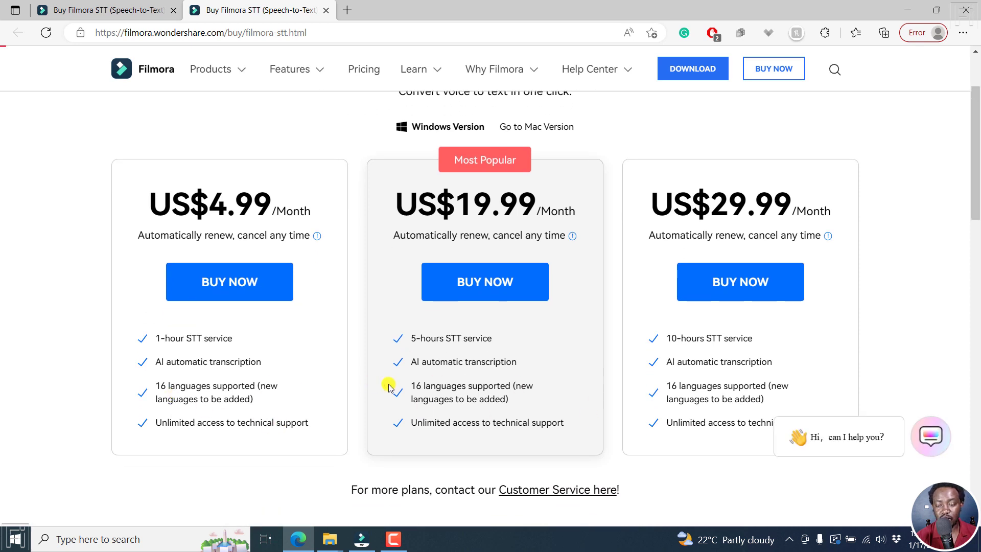
{"action": "left_click", "coordinate": [907, 11]}
{"action": "left_click", "coordinate": [722, 351]}
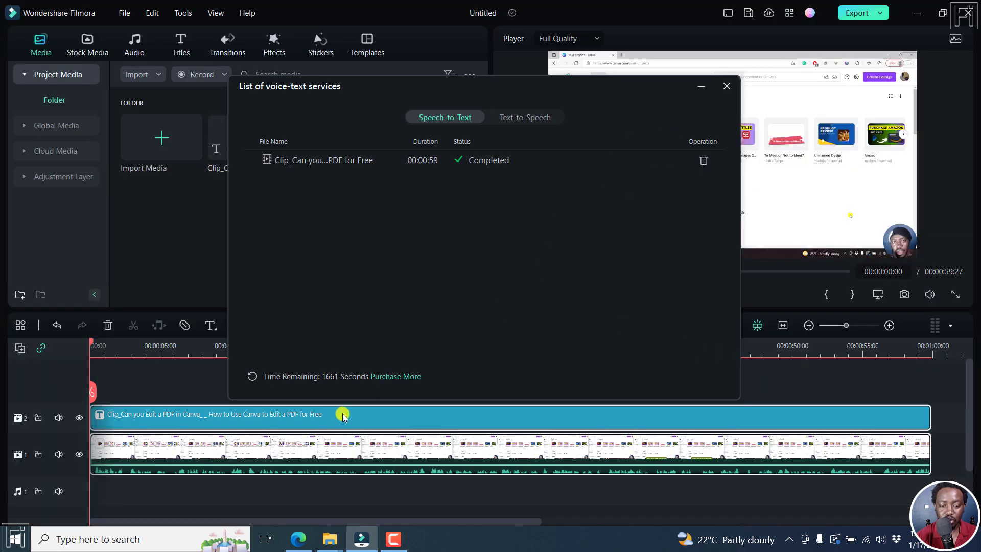
- Close the transcription list and preview 'Can you edit a PDF file in canva? A simple' over the video
{"action": "left_click", "coordinate": [724, 88]}
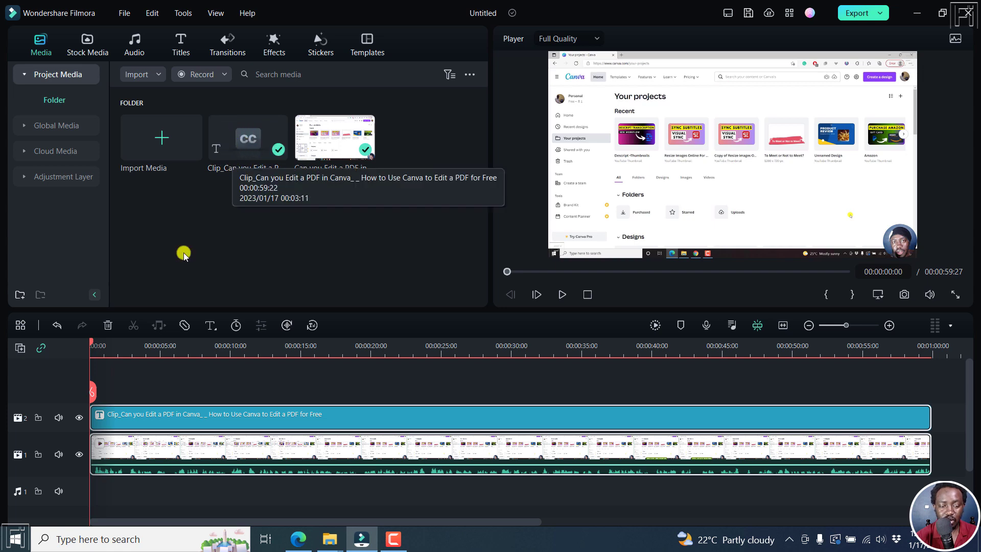
{"action": "left_click", "coordinate": [119, 412]}
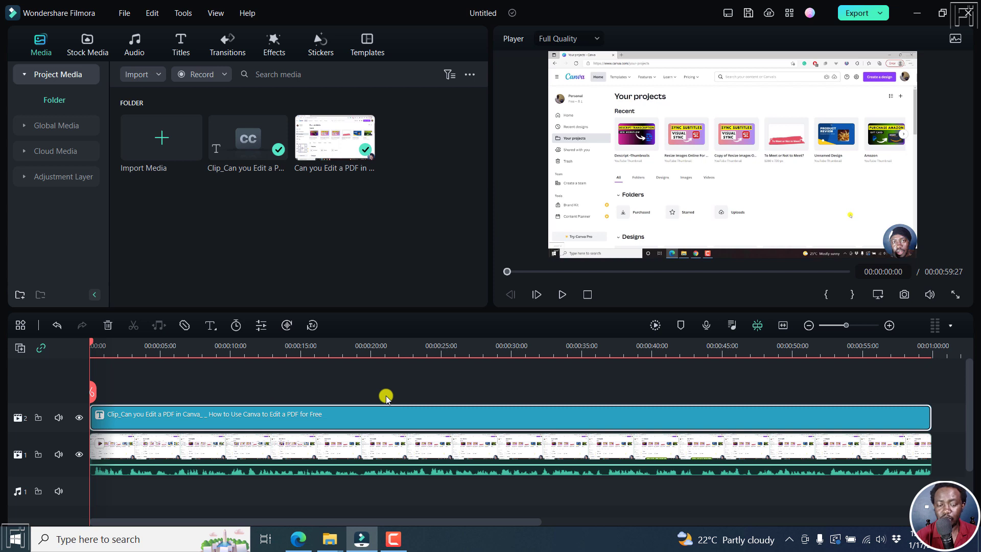
{"action": "key", "text": "space"}
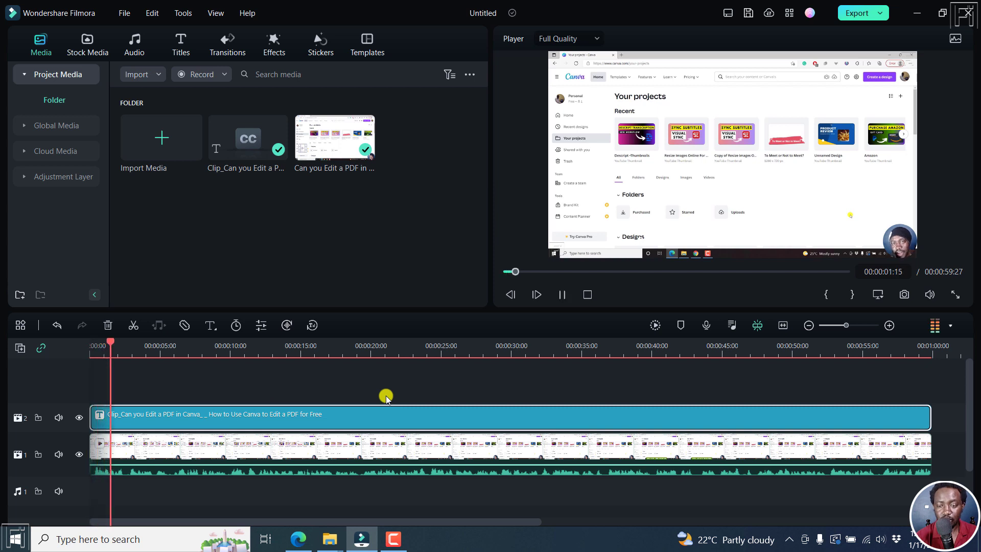
{"action": "key", "text": "space"}
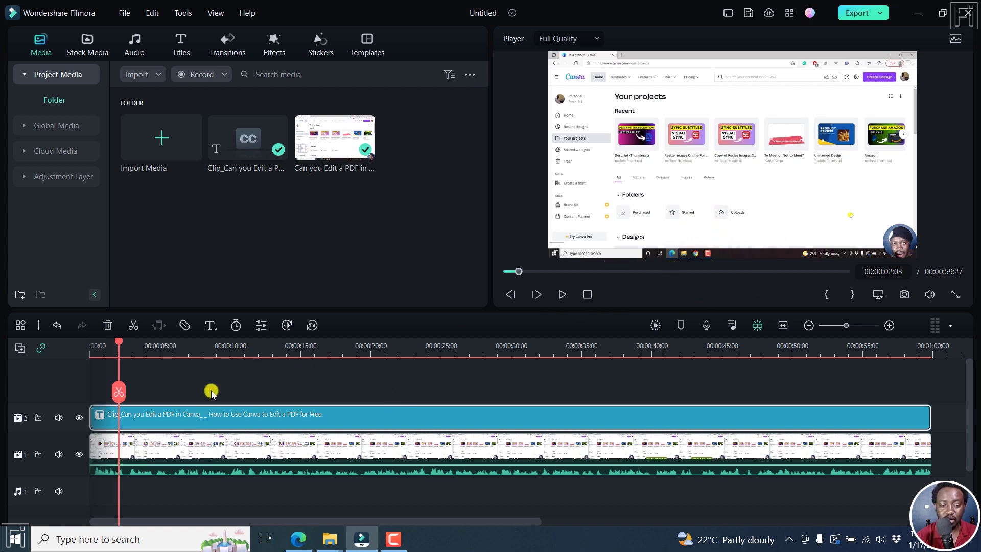
{"action": "left_click", "coordinate": [79, 454]}
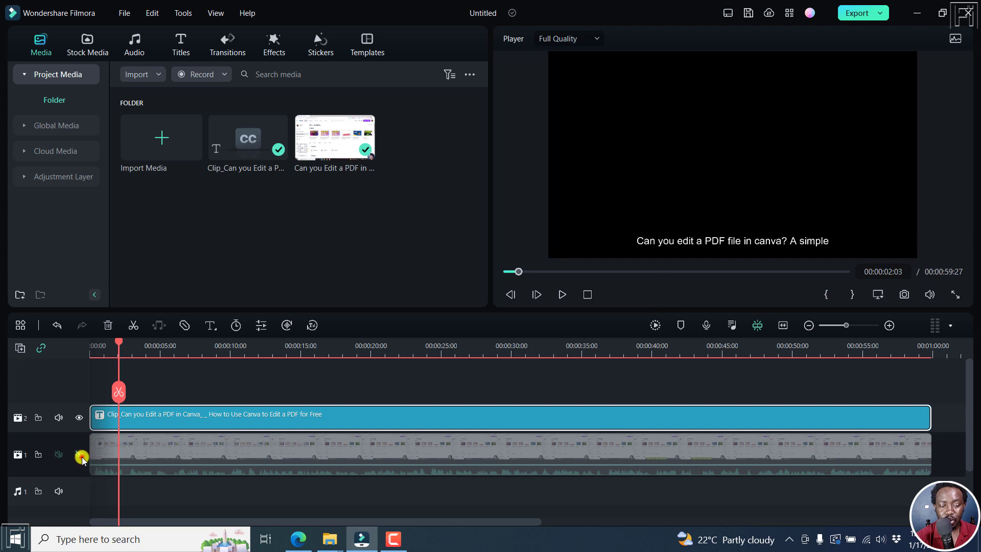
{"action": "left_click", "coordinate": [82, 452]}
- Give every subtitle caption a maroon text colour, applied to all, in the subtitle editor
{"action": "right_click", "coordinate": [213, 417]}
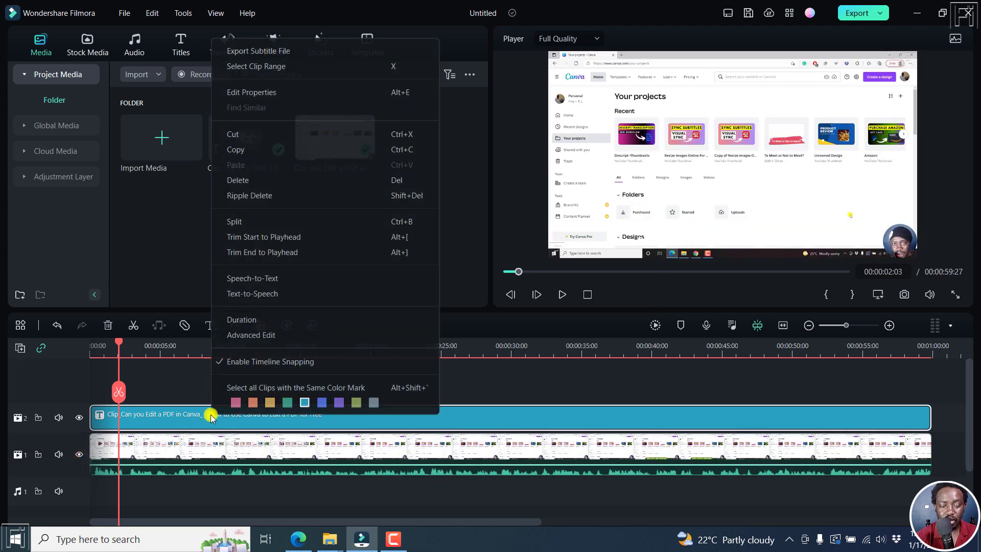
{"action": "left_click", "coordinate": [252, 336]}
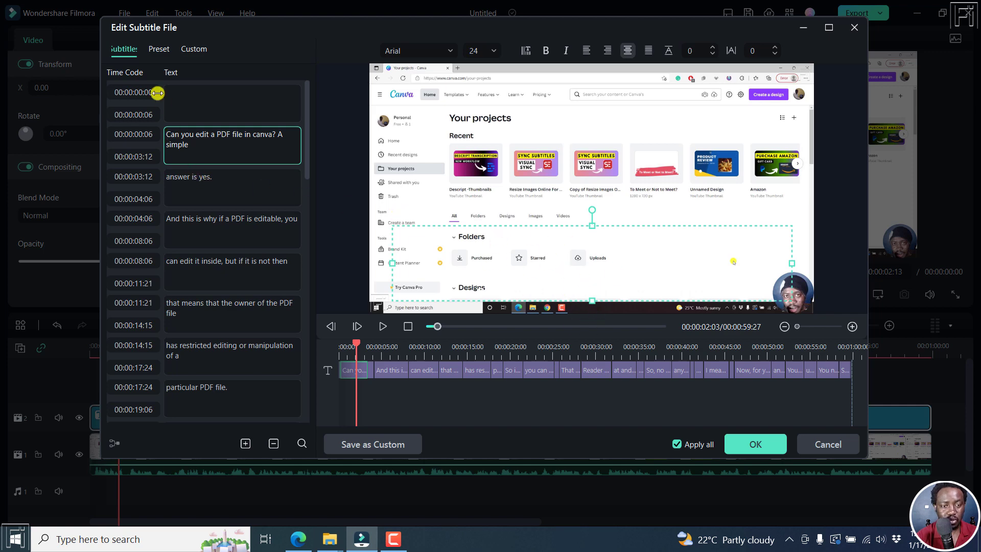
{"action": "left_click", "coordinate": [193, 48]}
{"action": "left_click", "coordinate": [125, 323]}
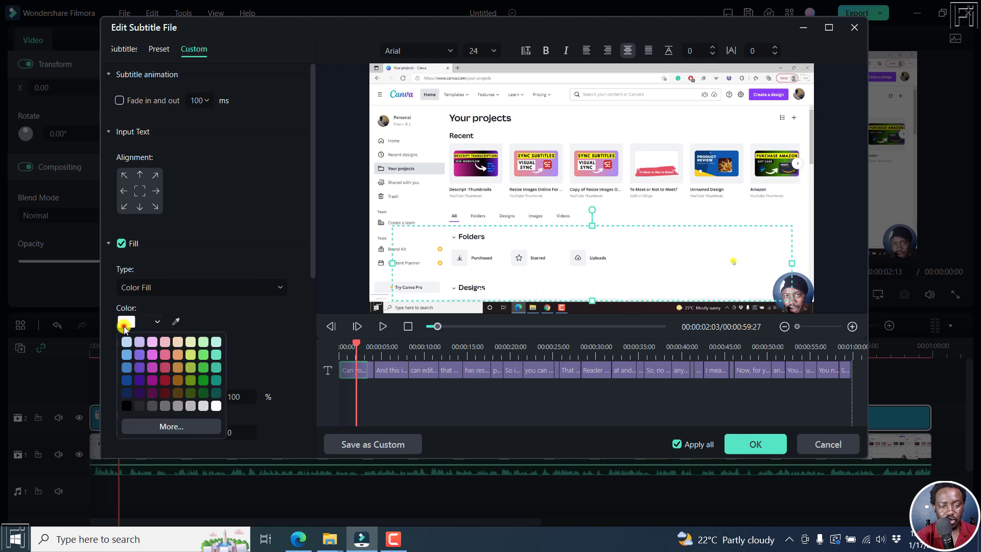
{"action": "left_click", "coordinate": [164, 377]}
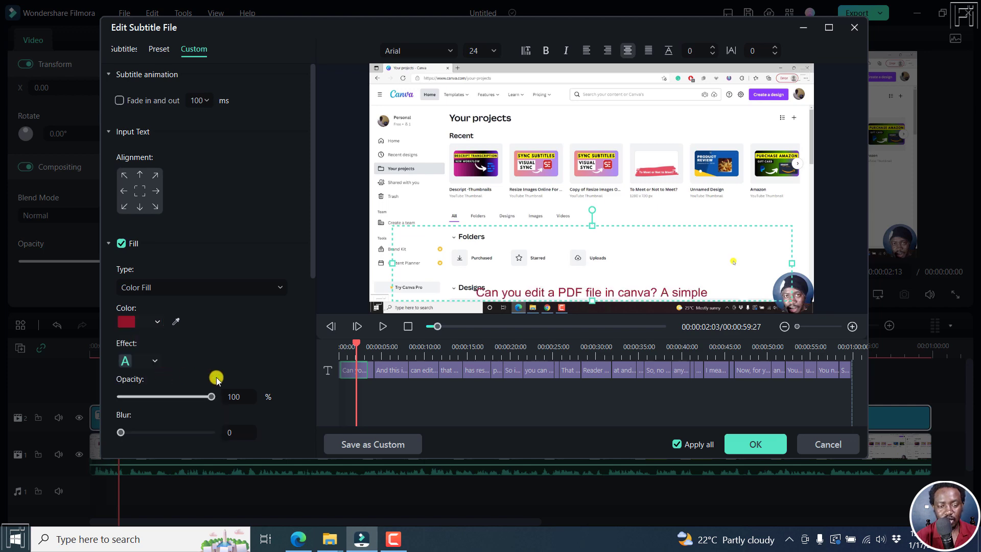
{"action": "left_click", "coordinate": [415, 398]}
{"action": "key", "text": "ctrl+a"}
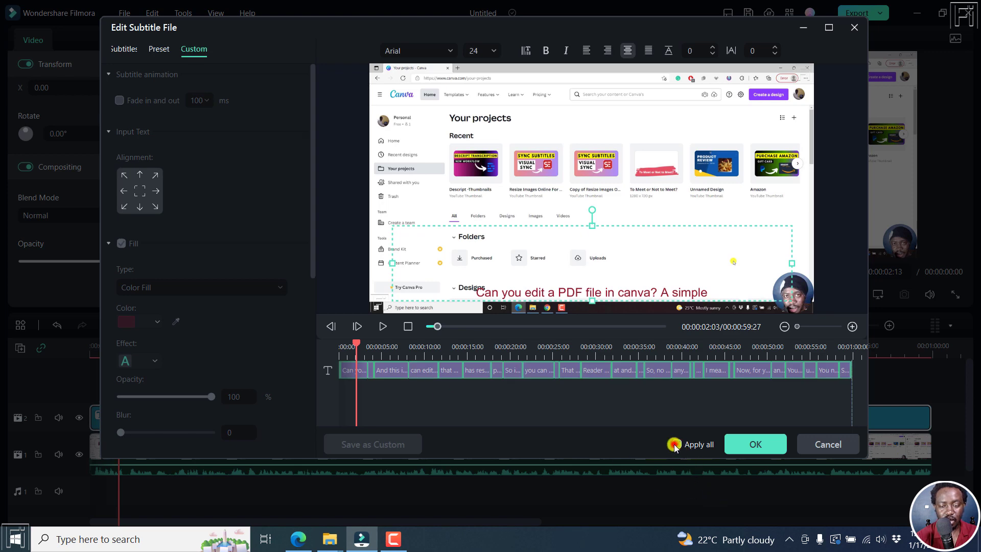
{"action": "left_click", "coordinate": [675, 444]}
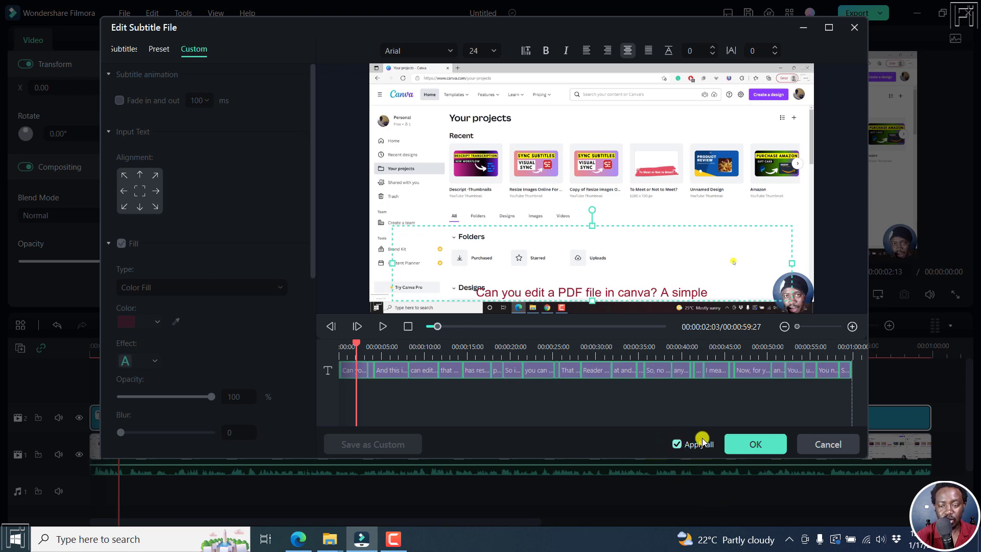
{"action": "left_click", "coordinate": [755, 444]}
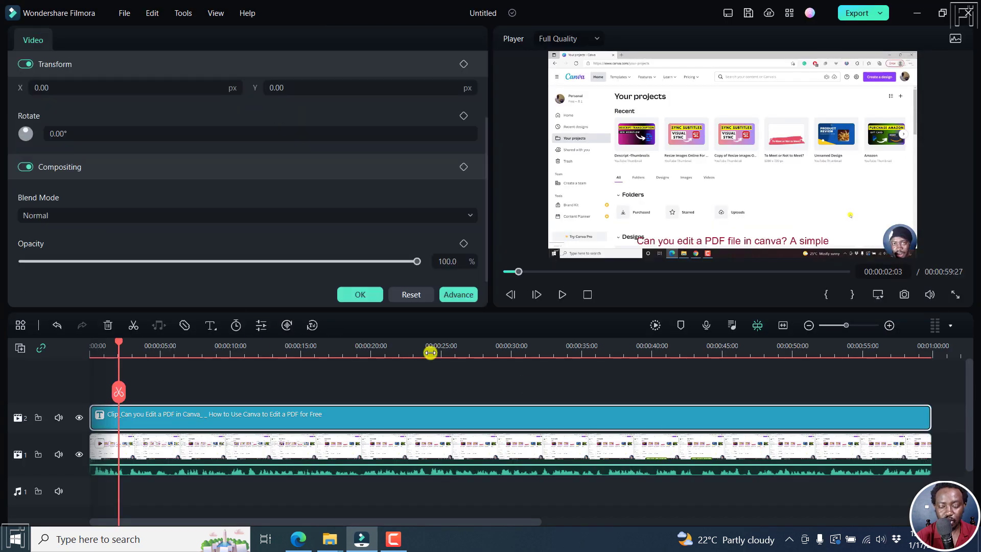
- Play from the start to review the maroon captions, stopping at 00:00:17:05
{"action": "key", "text": "Home"}
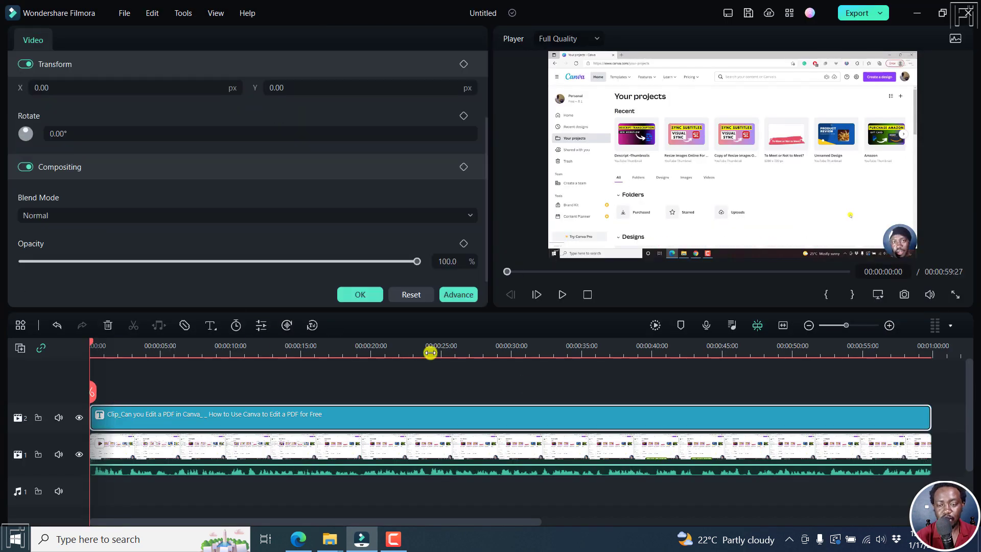
{"action": "key", "text": "space"}
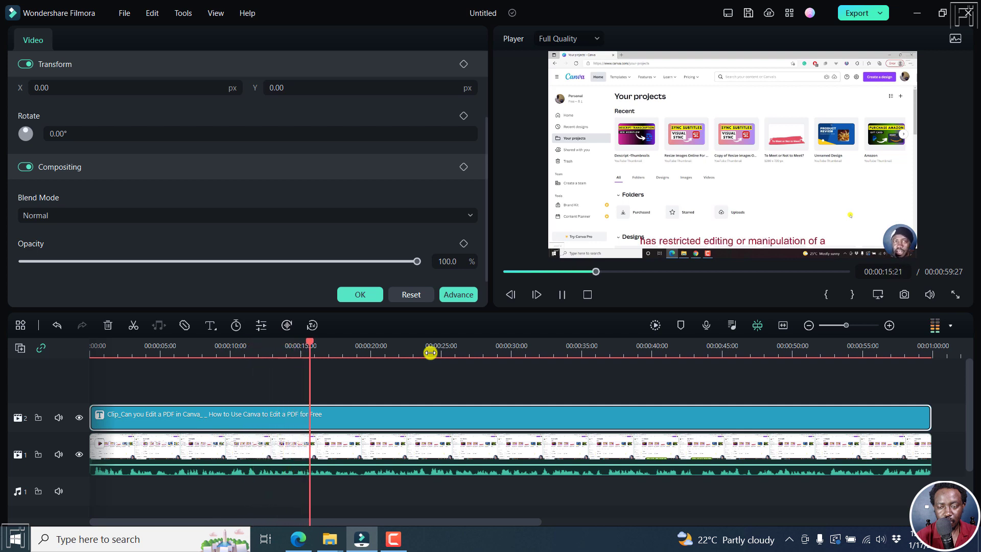
{"action": "key", "text": "space"}
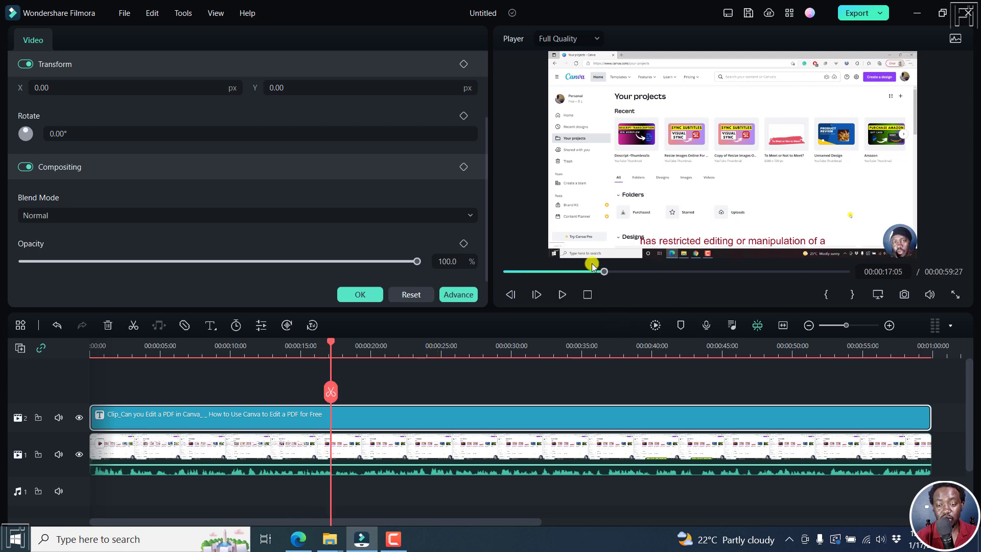
- Open Advanced Edit on the caption 'can edit it inside, but if it is not then' and show the presets
{"action": "right_click", "coordinate": [285, 412]}
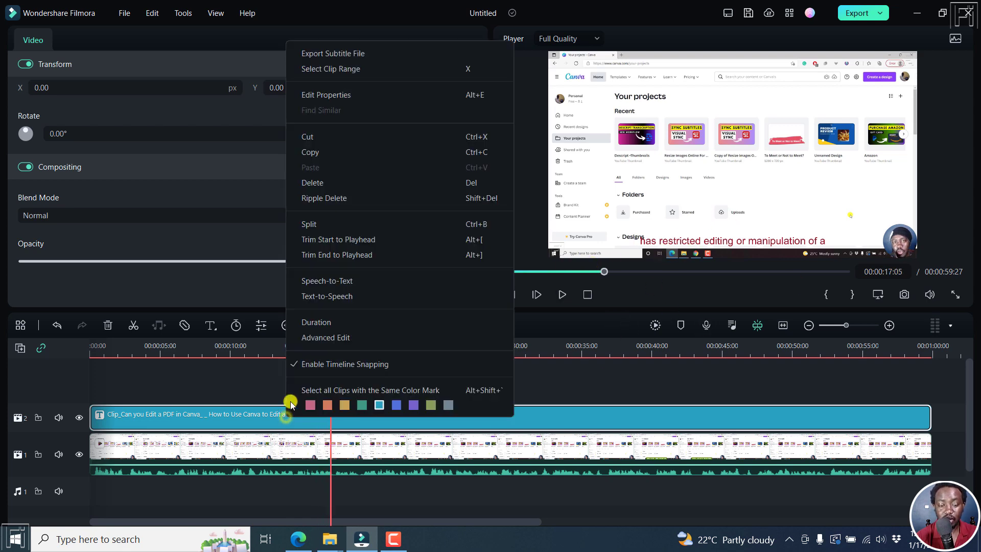
{"action": "left_click", "coordinate": [333, 338]}
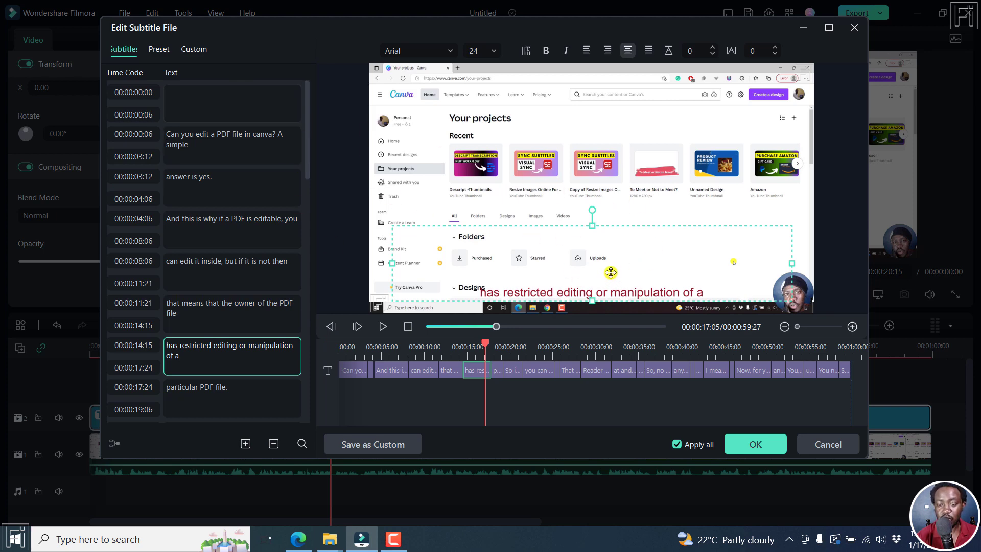
{"action": "left_click", "coordinate": [296, 277]}
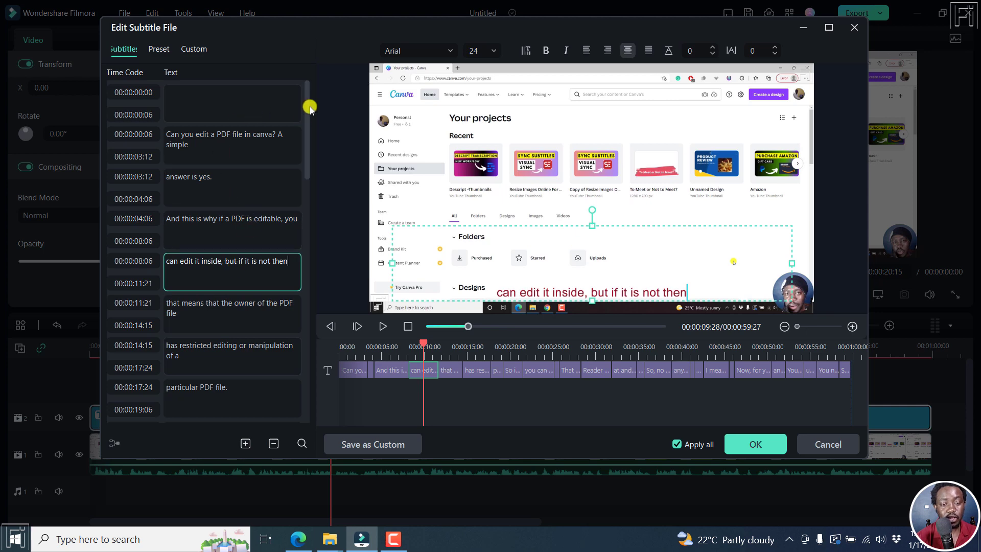
{"action": "left_click", "coordinate": [161, 52]}
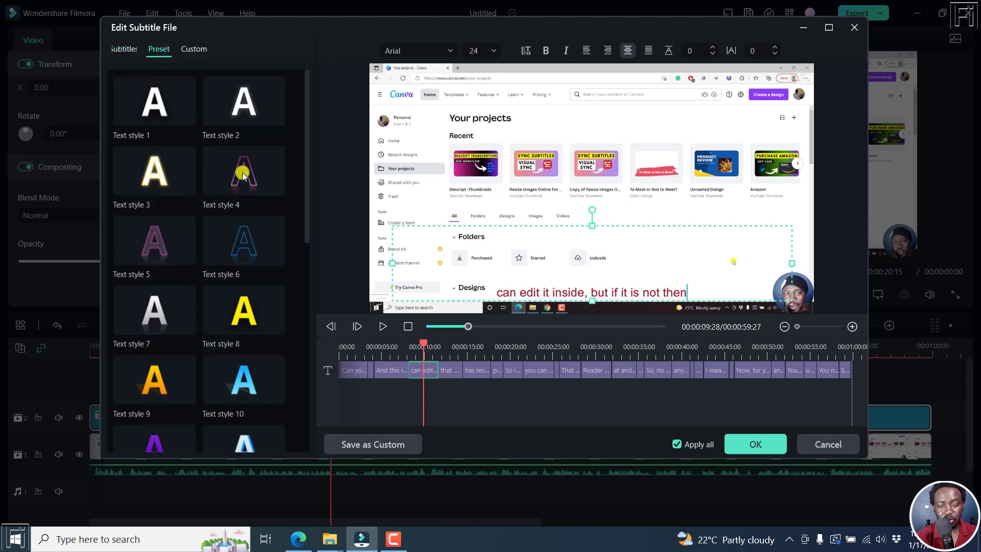
- Apply the yellow Text style 8 to only the 'can edit it inside…' caption
{"action": "left_click", "coordinate": [678, 444]}
{"action": "left_click", "coordinate": [246, 312]}
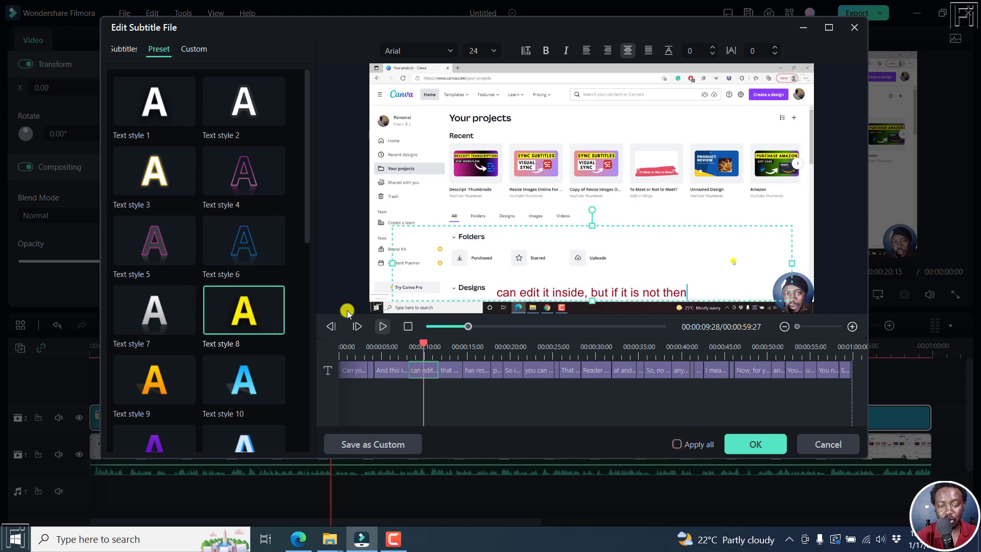
{"action": "left_click", "coordinate": [275, 325]}
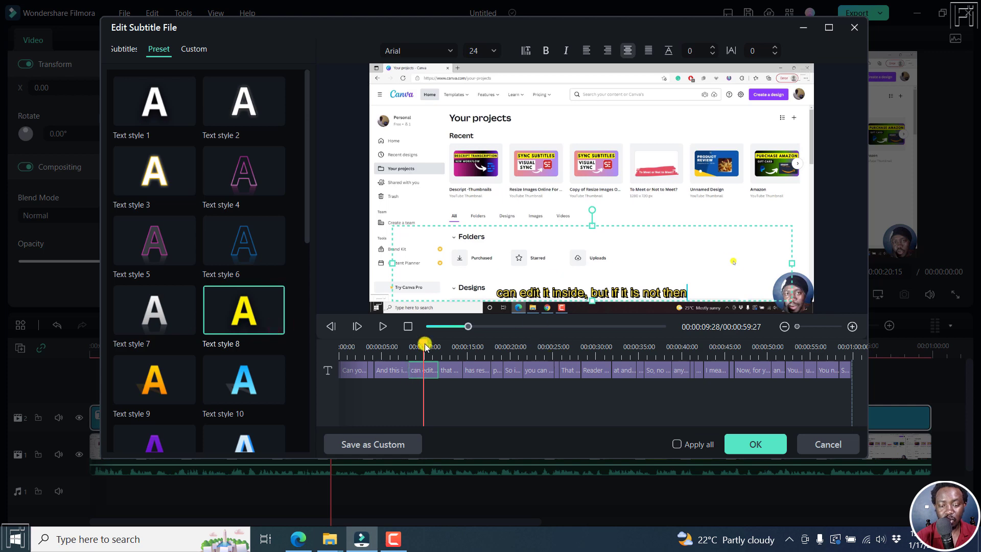
{"action": "mouse_move", "coordinate": [424, 346]}
{"action": "left_mouse_down"}
{"action": "mouse_move", "coordinate": [382, 348]}
{"action": "mouse_move", "coordinate": [423, 351]}
{"action": "left_mouse_up"}
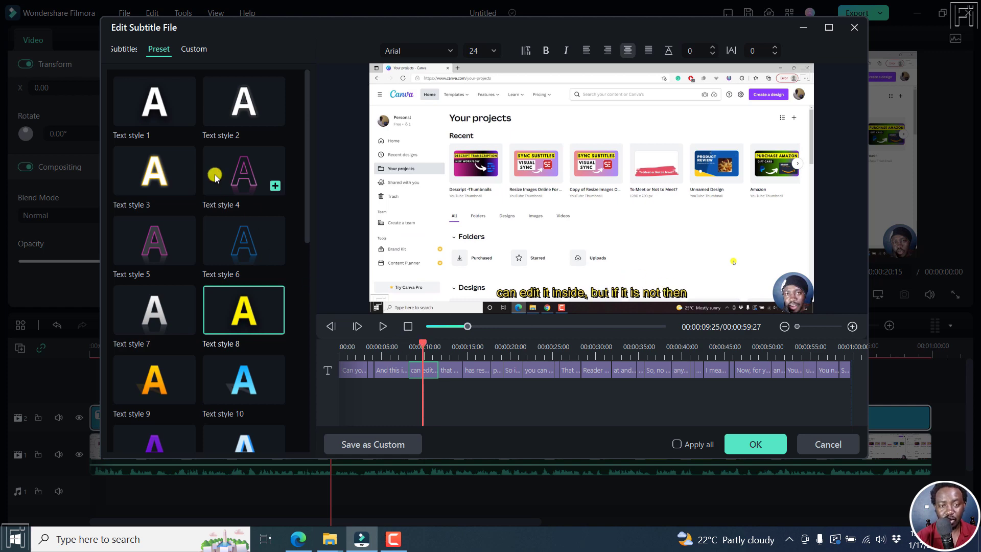
{"action": "left_click", "coordinate": [200, 48]}
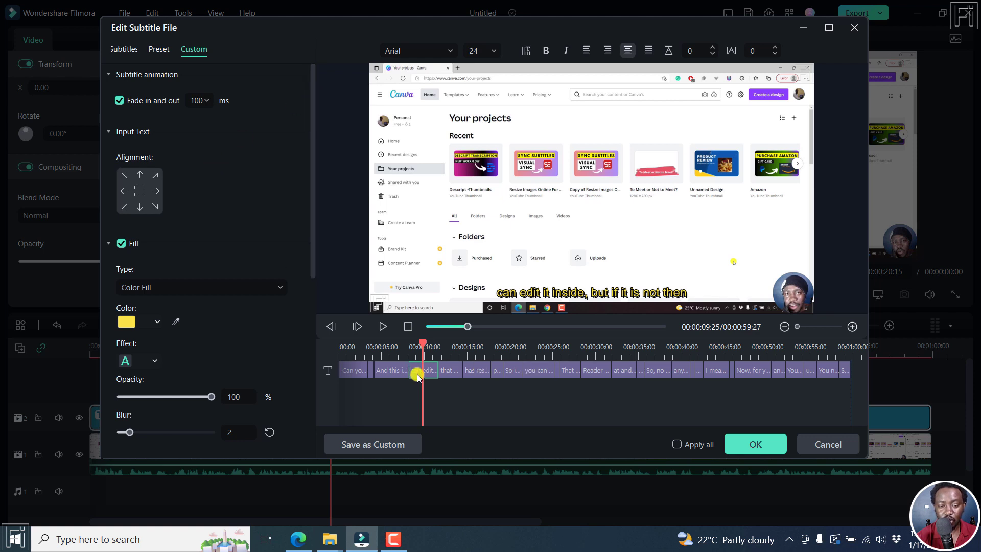
- Align the yellow caption to top centre and drag it up to the frame's top edge
{"action": "left_click", "coordinate": [140, 174]}
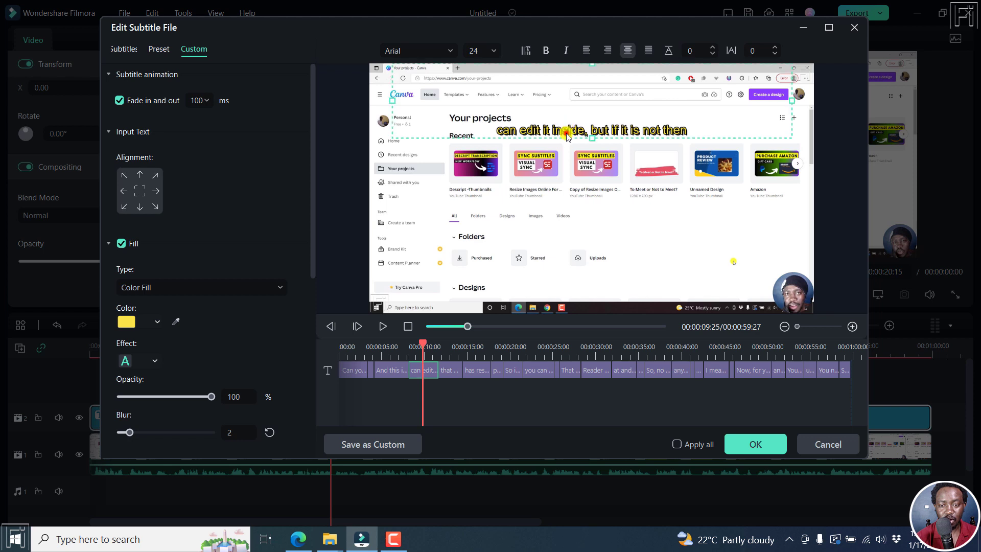
{"action": "left_click_drag", "start_coordinate": [566, 135], "coordinate": [563, 89]}
{"action": "mouse_move", "coordinate": [421, 347]}
{"action": "left_mouse_down"}
{"action": "mouse_move", "coordinate": [376, 345]}
{"action": "mouse_move", "coordinate": [436, 349]}
{"action": "left_mouse_up"}
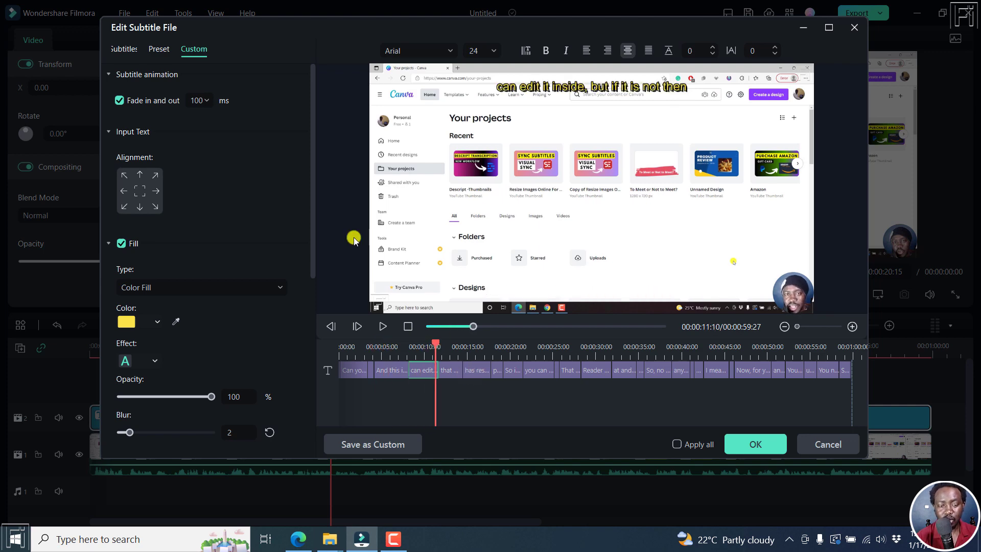
{"action": "left_click_drag", "start_coordinate": [311, 208], "coordinate": [306, 358]}
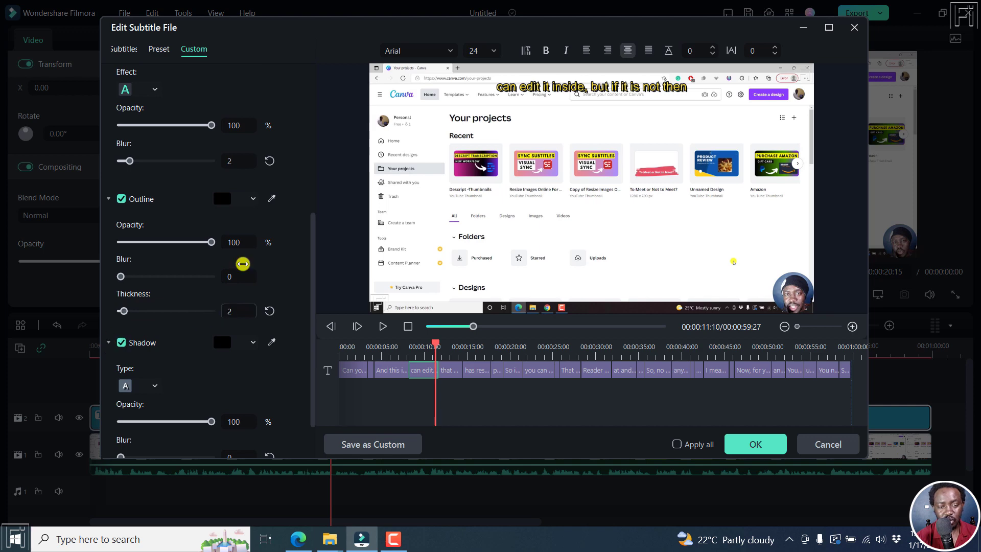
- Confirm the caption restyle, then rewind and play through to check the yellow top caption among the maroon ones
{"action": "left_click", "coordinate": [765, 448]}
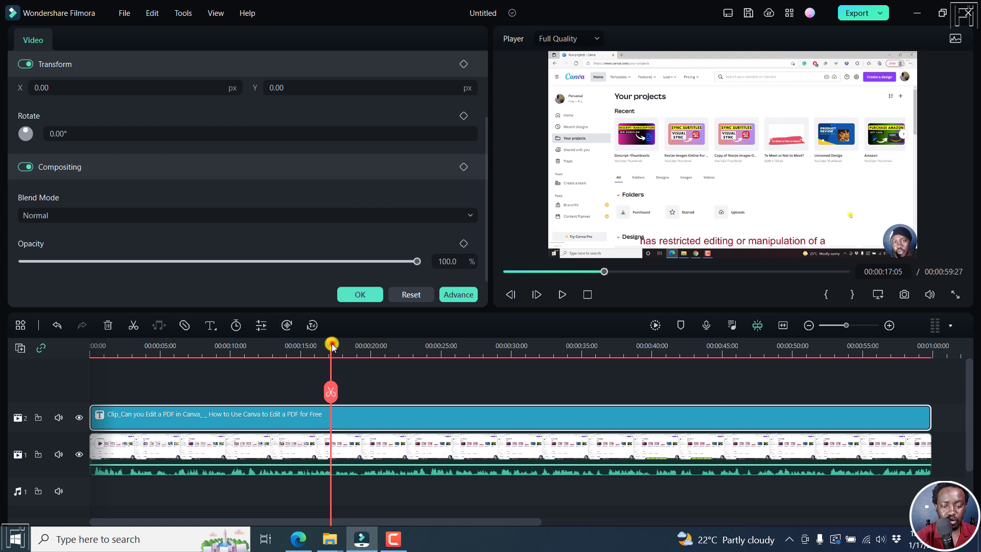
{"action": "left_click_drag", "start_coordinate": [331, 344], "coordinate": [184, 347]}
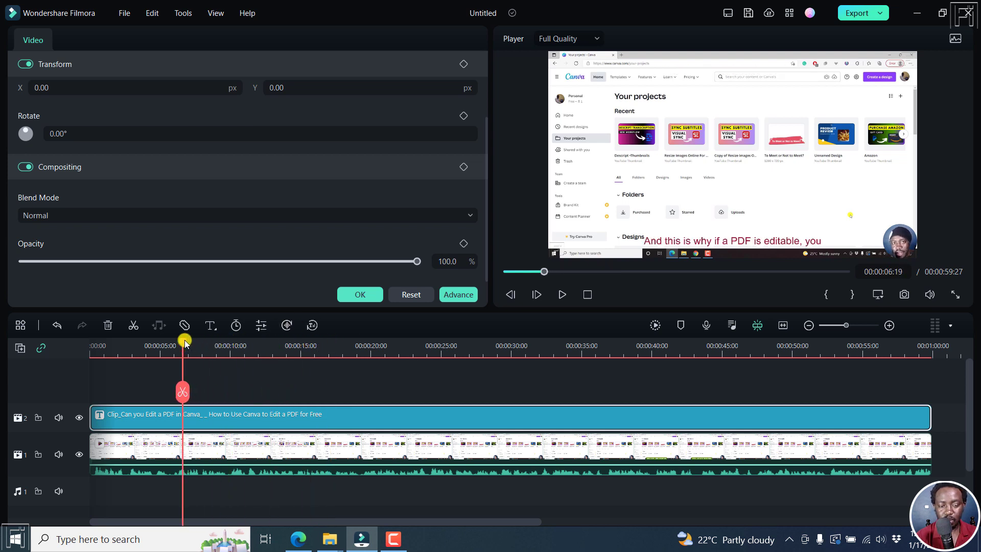
{"action": "key", "text": "space"}
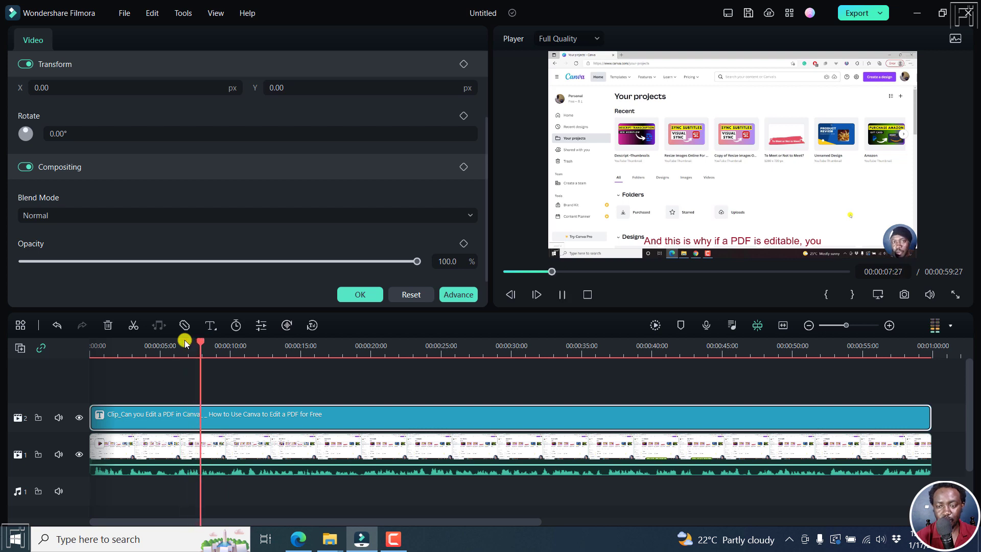
{"action": "key", "text": "space"}
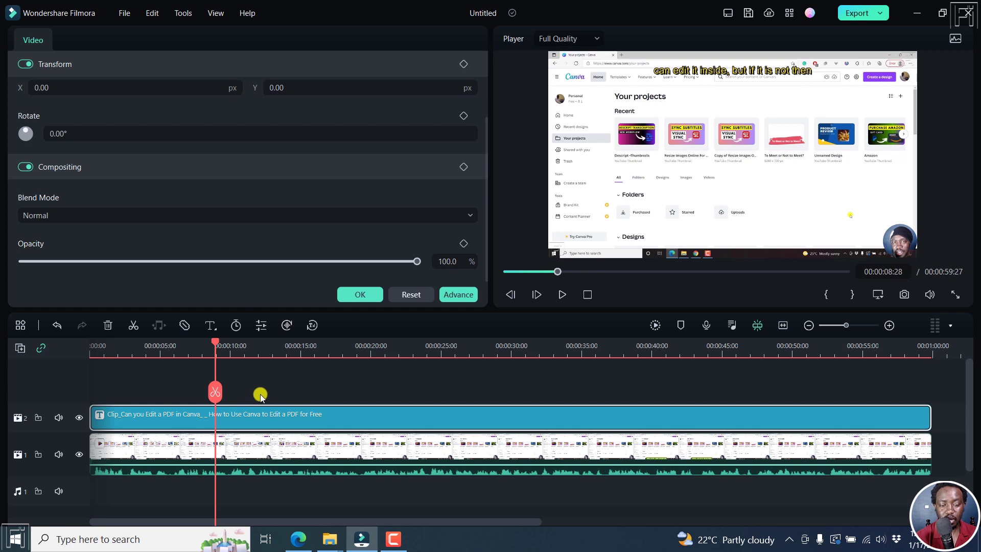
{"action": "key", "text": "space"}
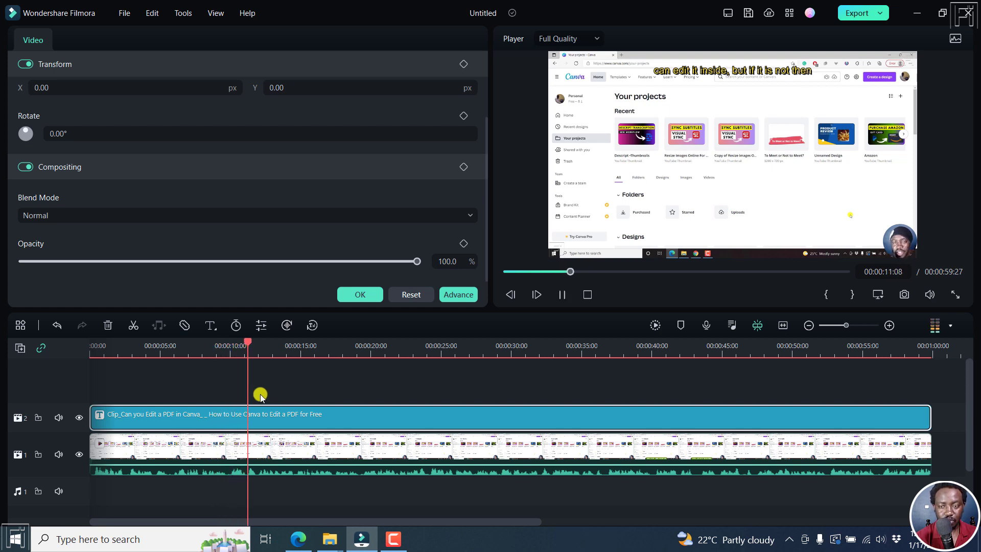
{"action": "left_click", "coordinate": [260, 396]}
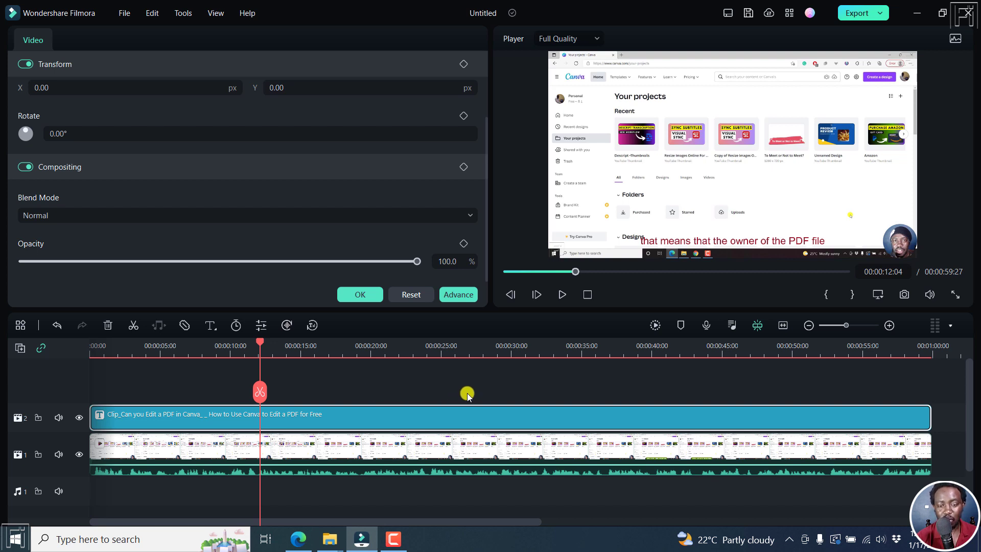
- Export the subtitle clip's captions as the SRT file 5.CanyoueditaPDFfi in the Srts folder
{"action": "right_click", "coordinate": [394, 416]}
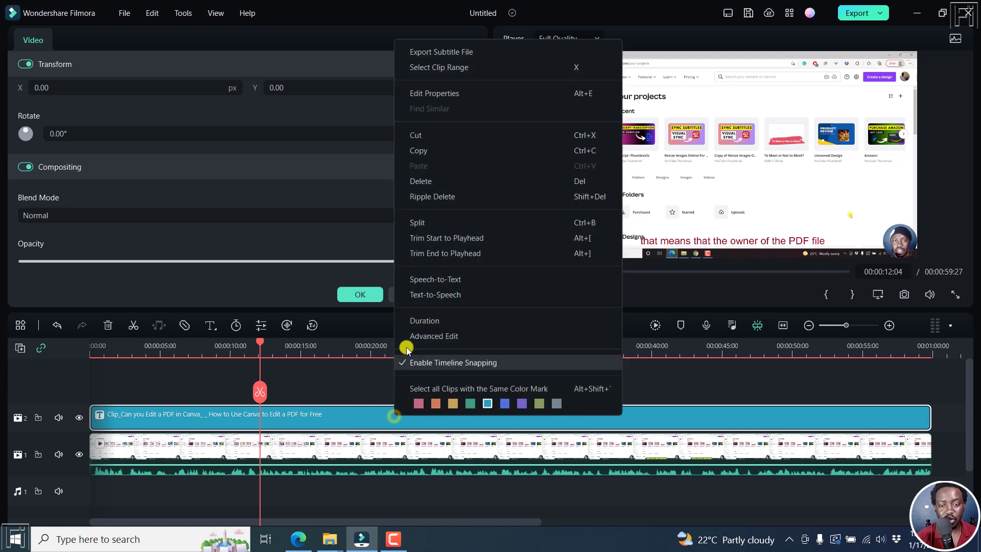
{"action": "left_click", "coordinate": [442, 52]}
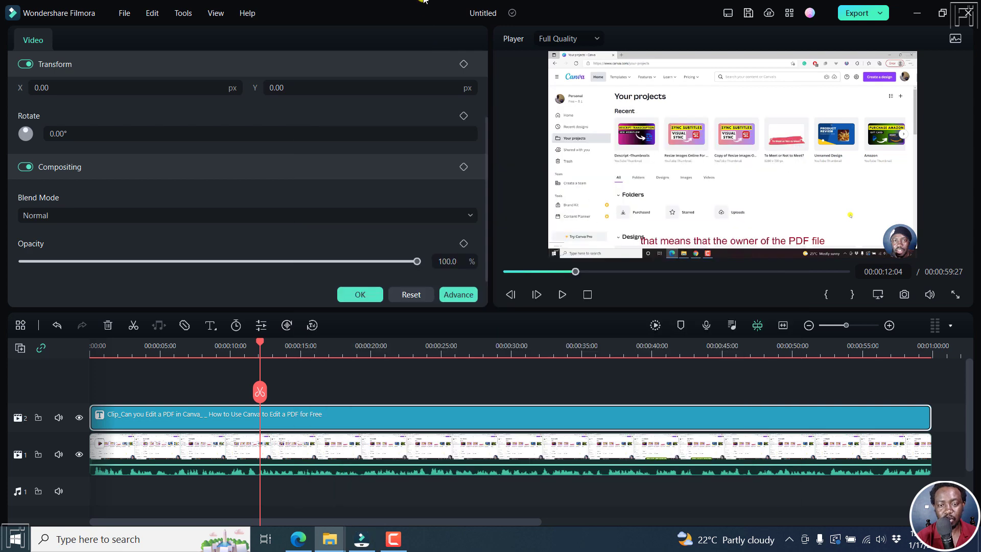
{"action": "left_click", "coordinate": [424, 1]}
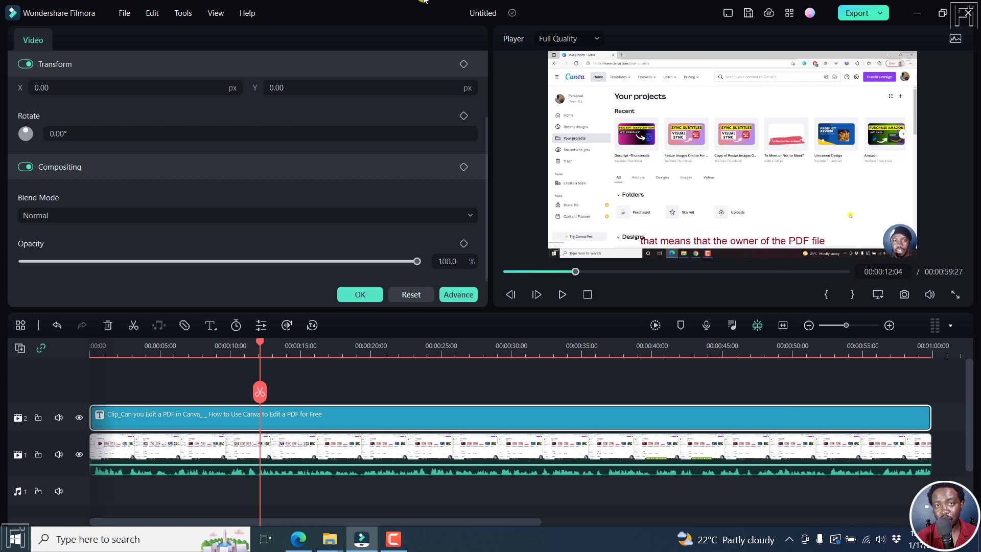